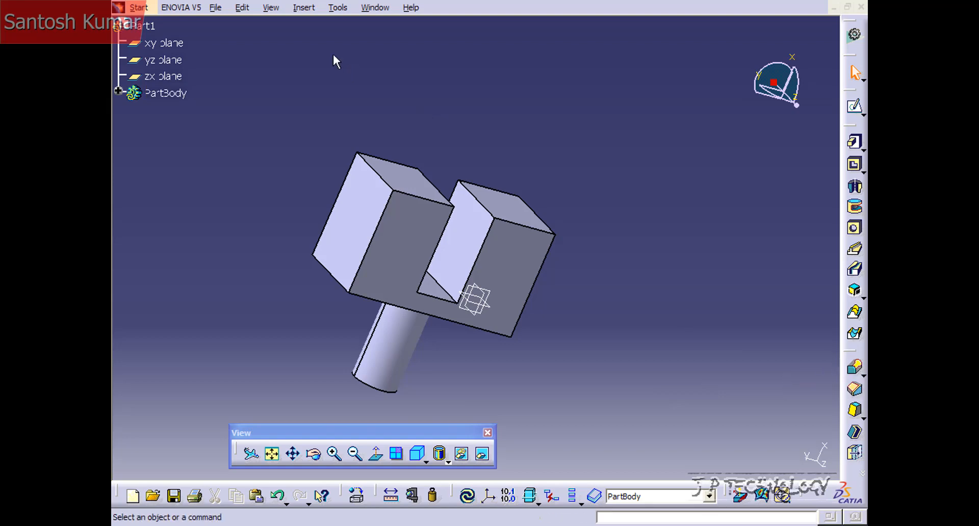
{"action": "left_click", "coordinate": [304, 7]}
{"action": "mouse_move", "coordinate": [395, 238]}
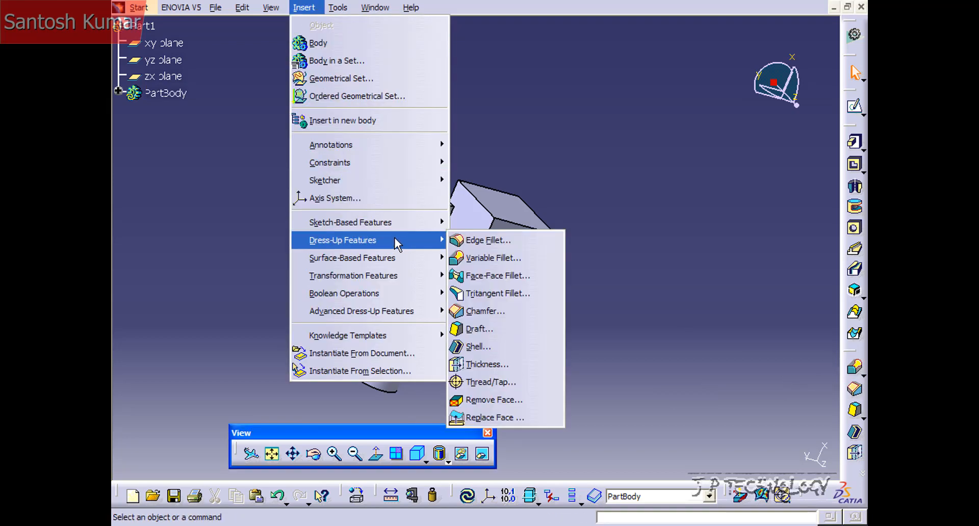
{"action": "left_click", "coordinate": [505, 259]}
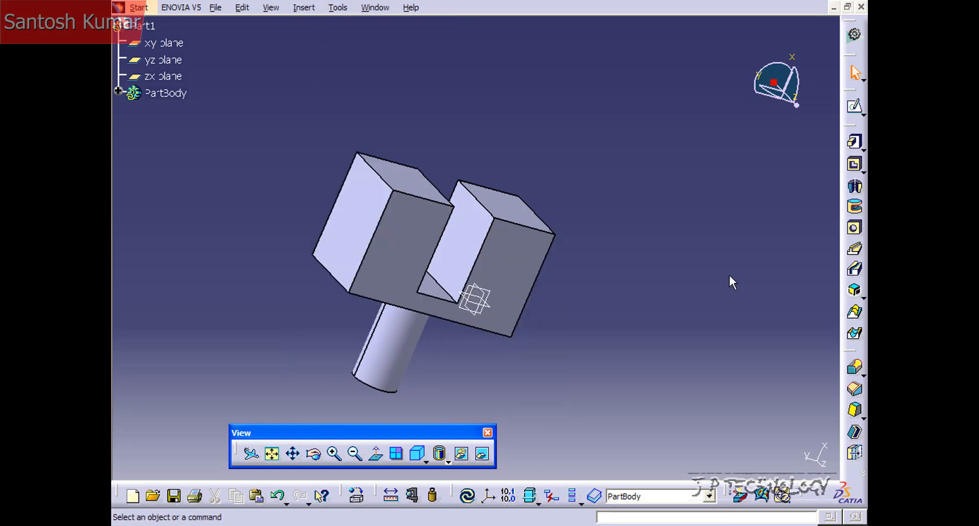
Step: Start a variable radius fillet on the outer upper edge of one arm of the fork
{"action": "middle_click_drag", "start_coordinate": [268, 315], "coordinate": [301, 332]}
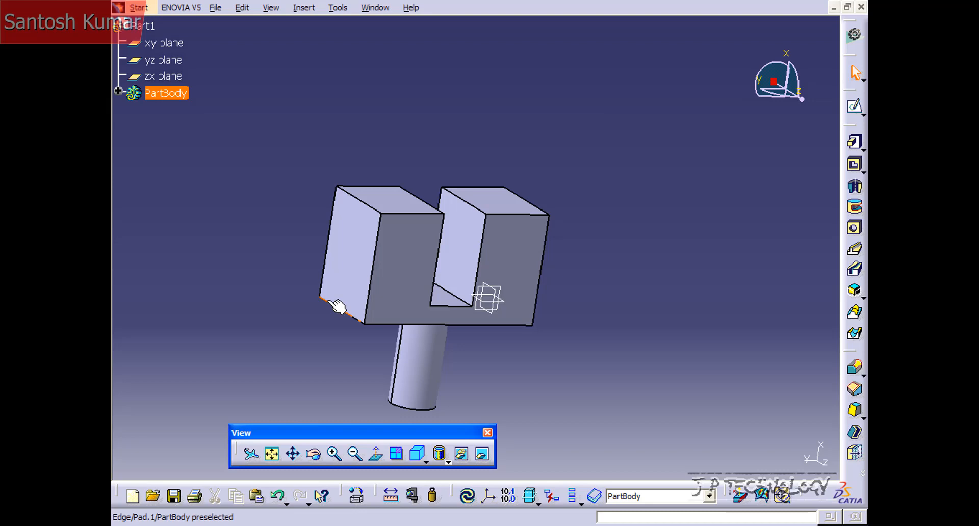
{"action": "middle_click_drag", "start_coordinate": [367, 253], "coordinate": [381, 302]}
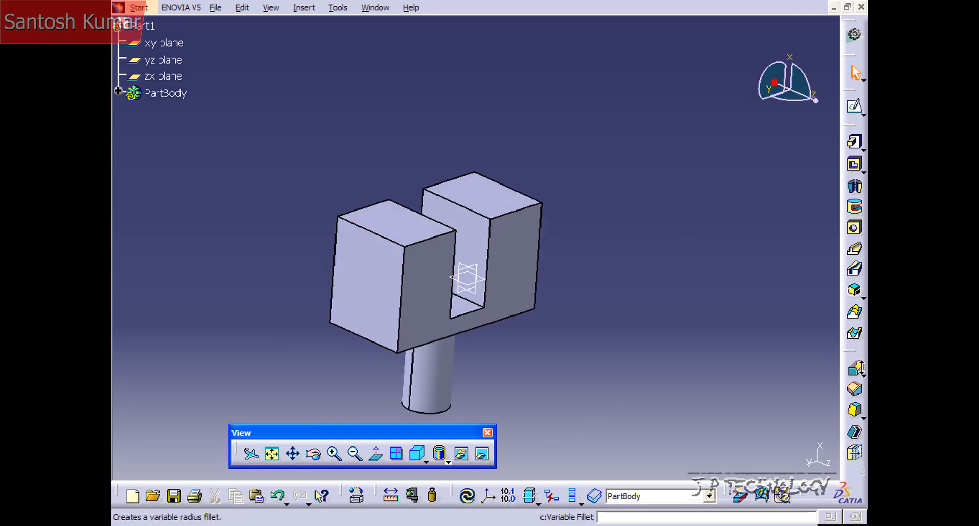
{"action": "left_click", "coordinate": [855, 367]}
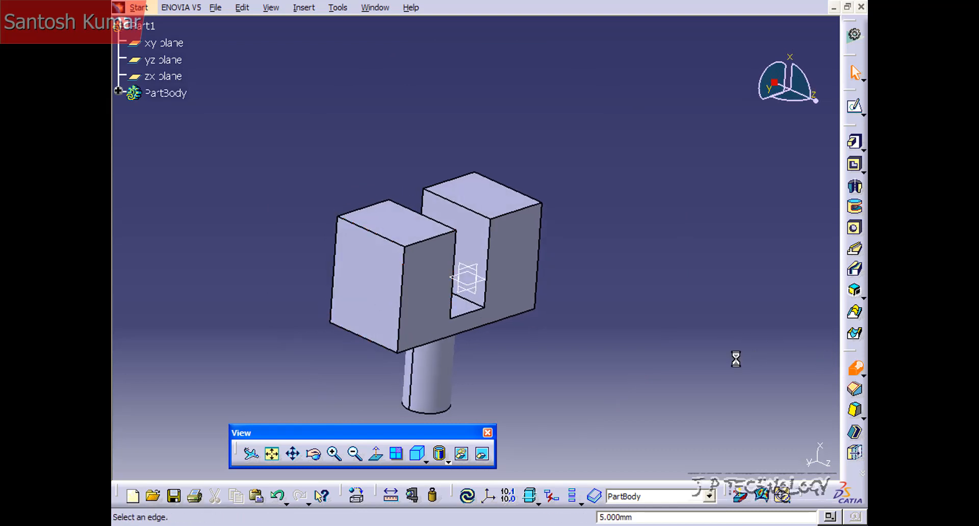
{"action": "left_click", "coordinate": [395, 246]}
{"action": "middle_click_drag", "start_coordinate": [525, 360], "coordinate": [402, 269]}
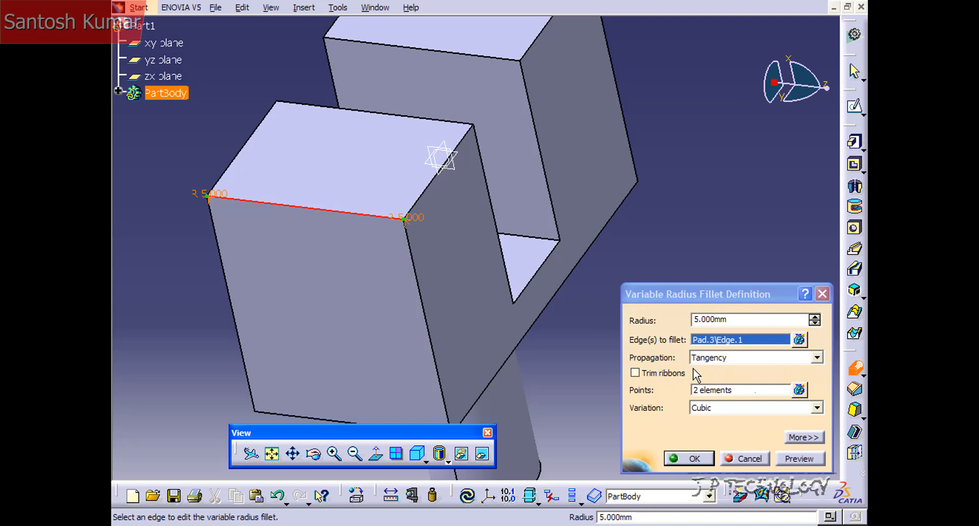
Step: Add four intermediate radius points along the selected fillet edge
{"action": "left_click", "coordinate": [722, 392]}
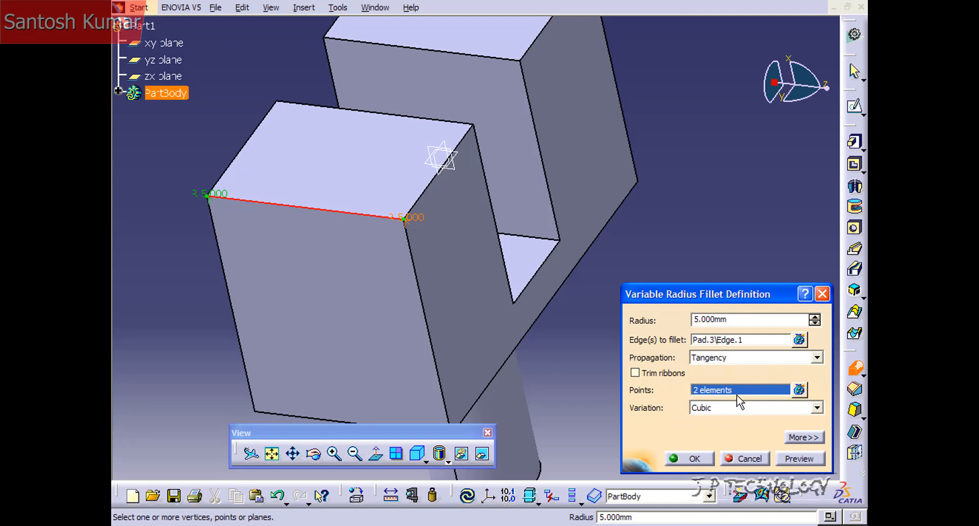
{"action": "left_click", "coordinate": [257, 203]}
{"action": "left_click", "coordinate": [298, 207]}
{"action": "left_click", "coordinate": [346, 210]}
{"action": "left_click", "coordinate": [367, 214]}
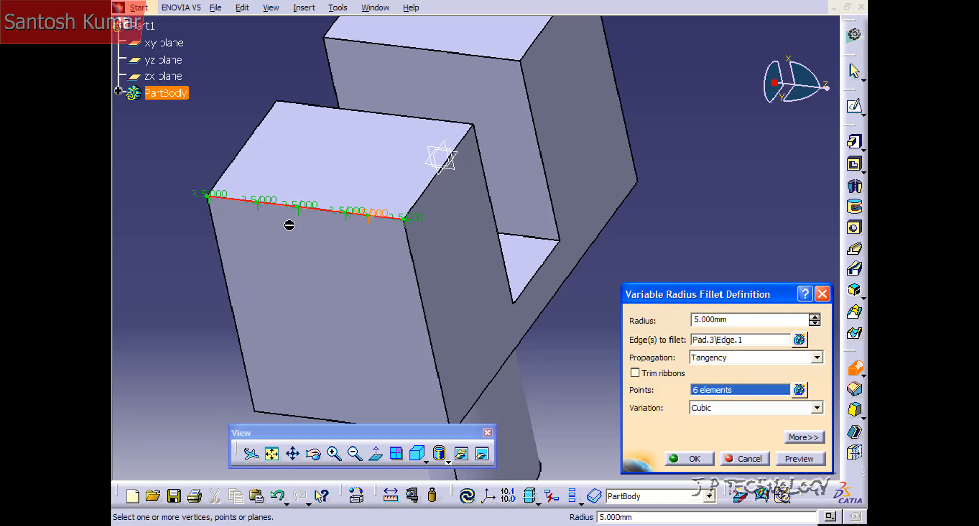
Step: Remove the four intermediate radius points from the fillet edge
{"action": "left_click", "coordinate": [367, 217]}
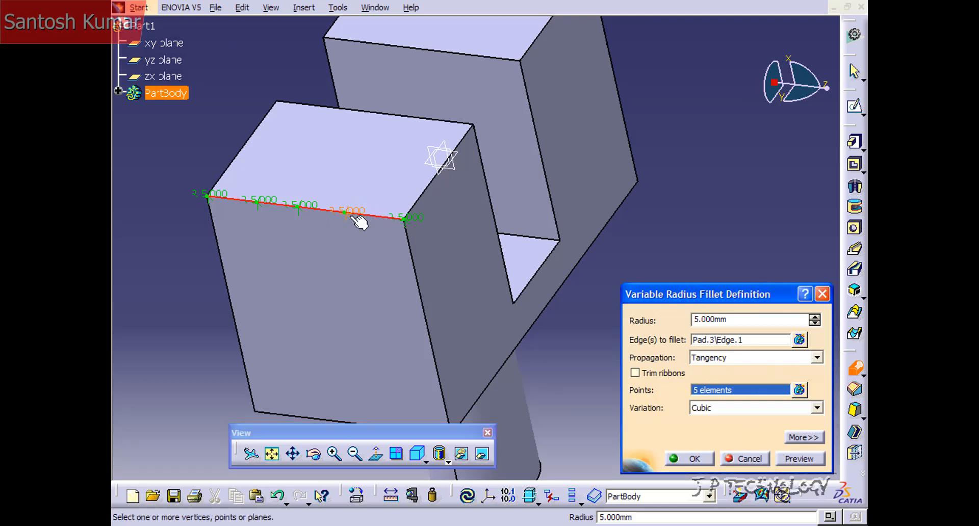
{"action": "left_click", "coordinate": [345, 219]}
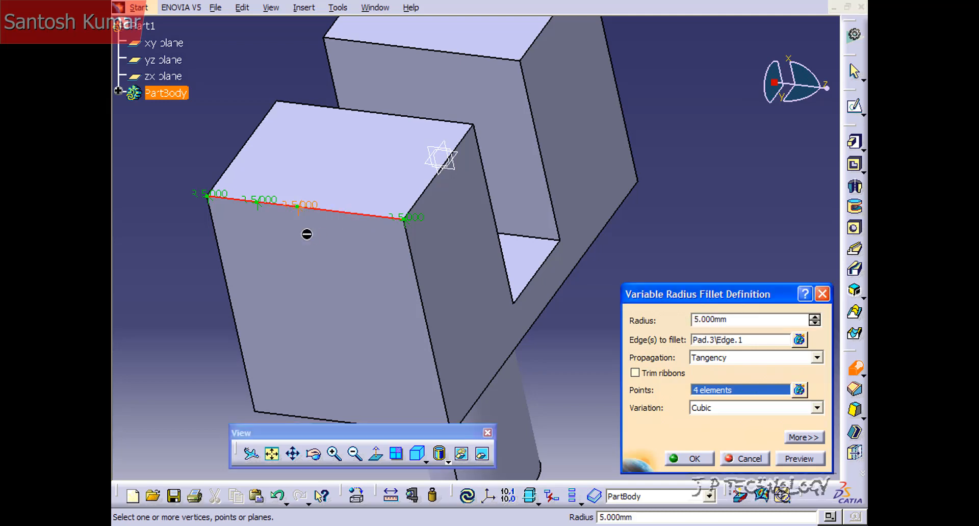
{"action": "left_click", "coordinate": [298, 209]}
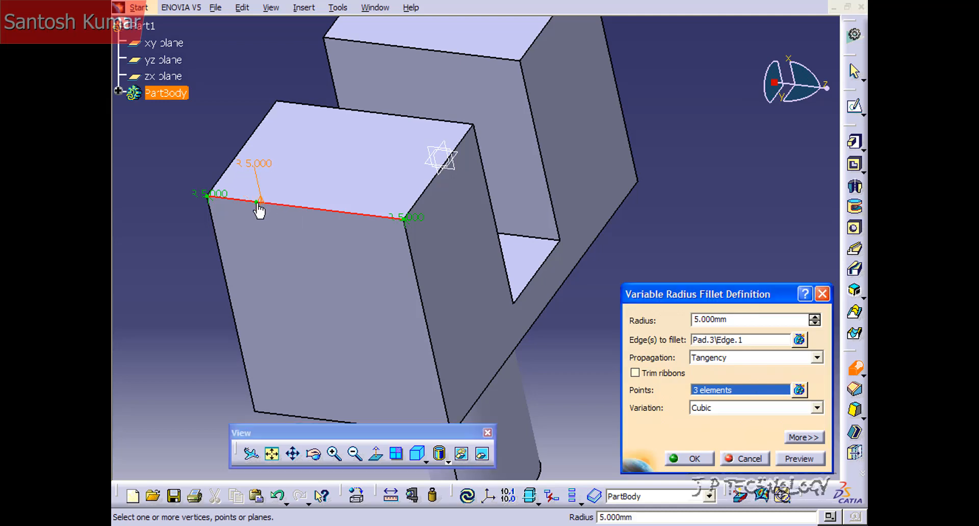
{"action": "left_click", "coordinate": [259, 207]}
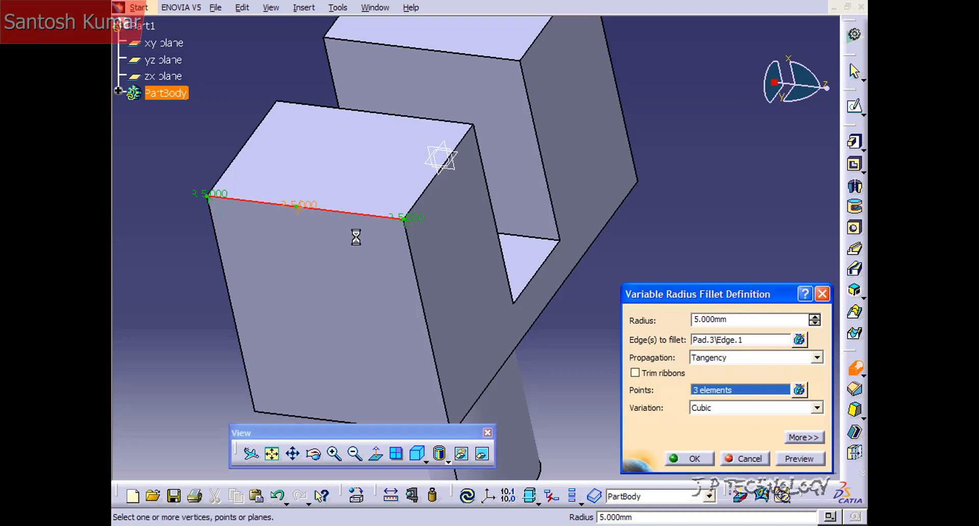
Step: Add one radius point near the middle of the edge, set its radius to 10 mm and create the fillet
{"action": "left_click", "coordinate": [300, 207]}
{"action": "middle_click_drag", "start_coordinate": [302, 219], "coordinate": [378, 224]}
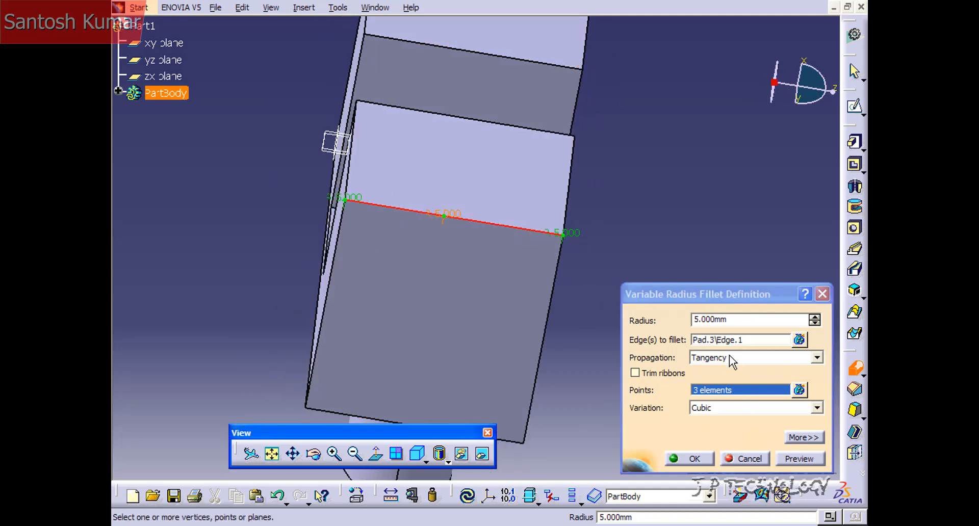
{"action": "double_click", "coordinate": [571, 232]}
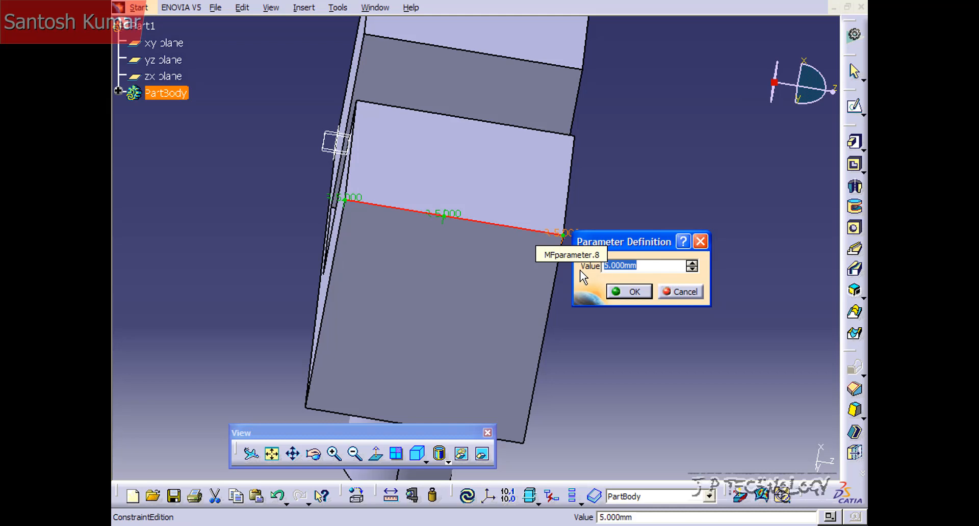
{"action": "left_click", "coordinate": [633, 292]}
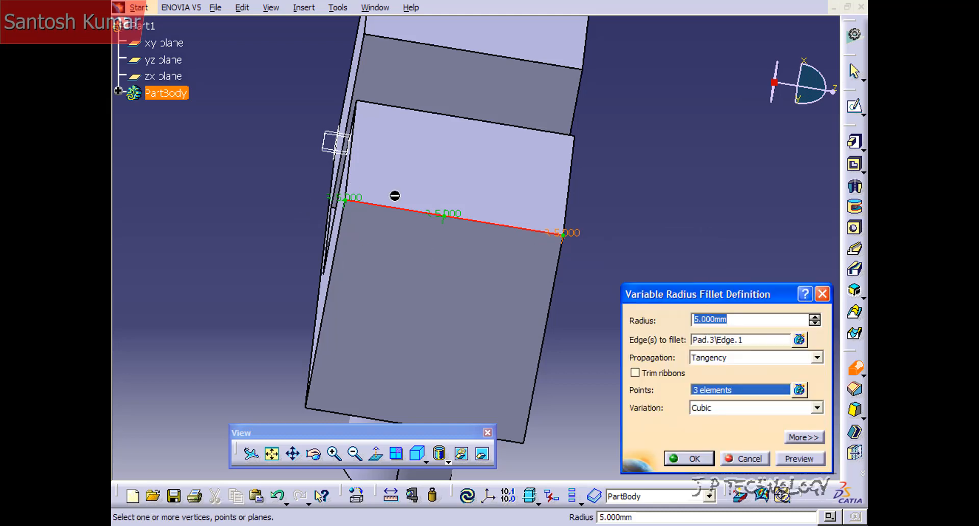
{"action": "double_click", "coordinate": [454, 212]}
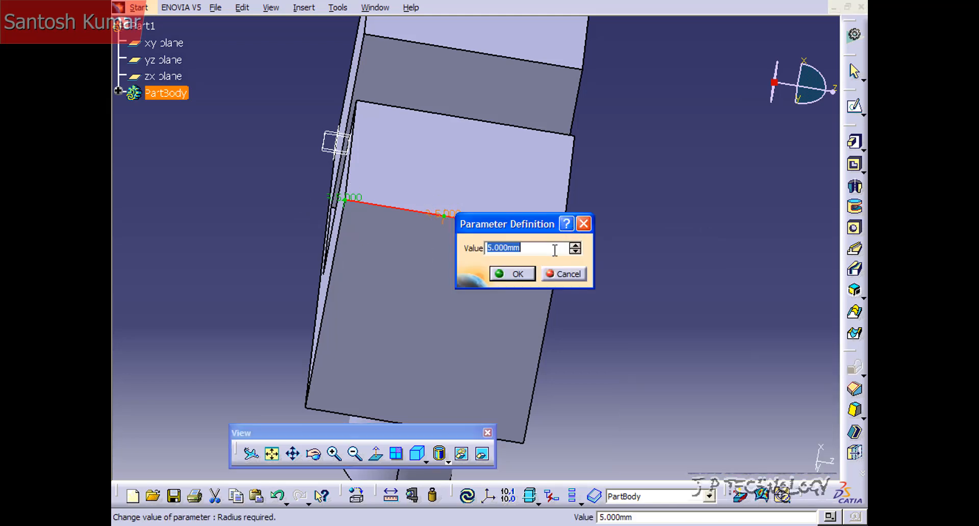
{"action": "type", "text": "10"}
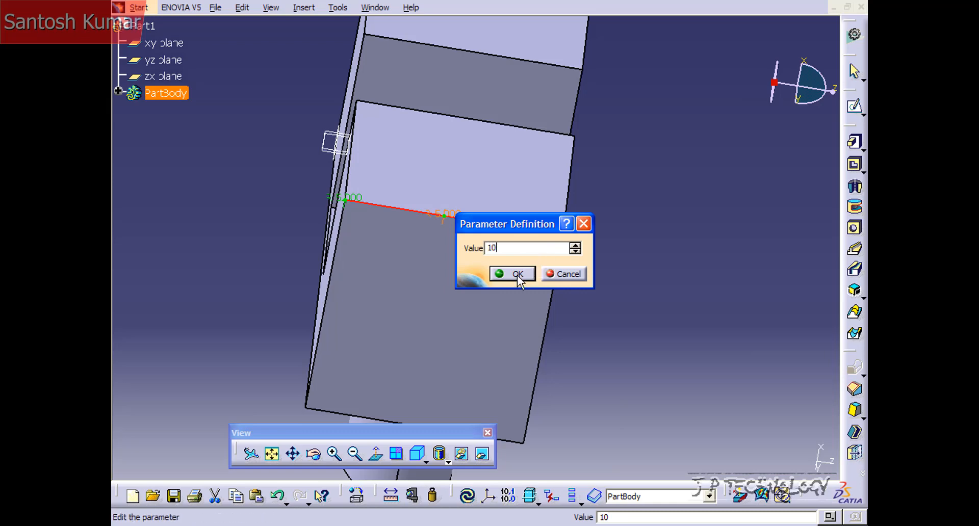
{"action": "left_click", "coordinate": [516, 274]}
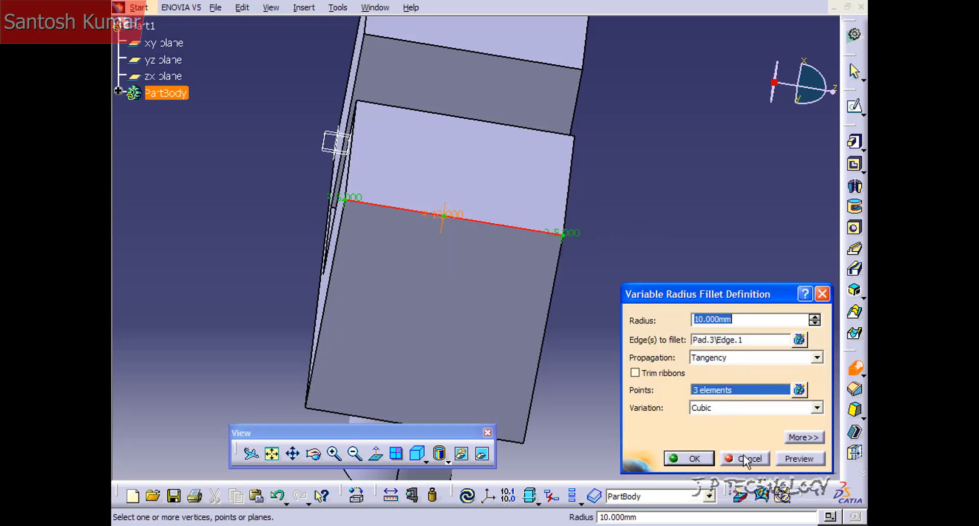
{"action": "left_click", "coordinate": [690, 458]}
Step: Start a variable radius fillet on the outer upper edge of the opposite arm and add a radius point at its middle
{"action": "middle_click_drag", "start_coordinate": [657, 295], "coordinate": [590, 240]}
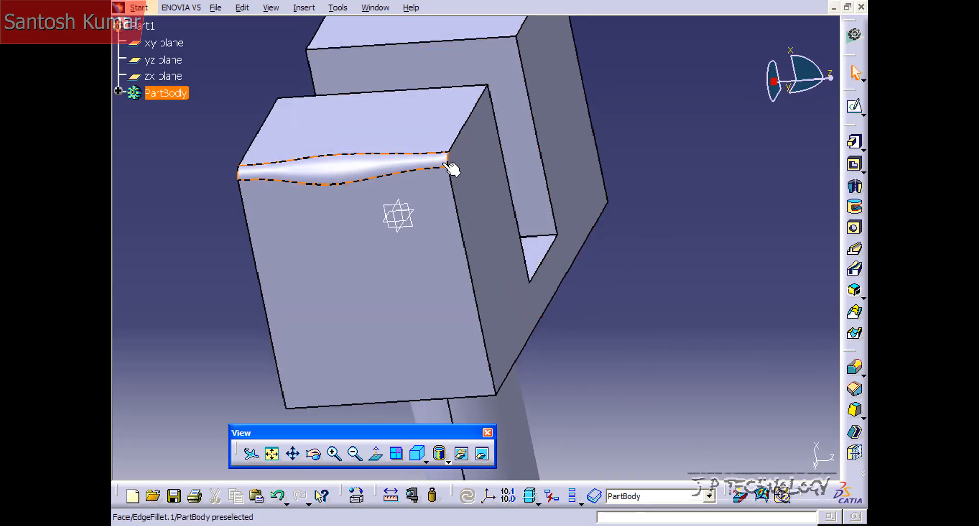
{"action": "left_click", "coordinate": [232, 175]}
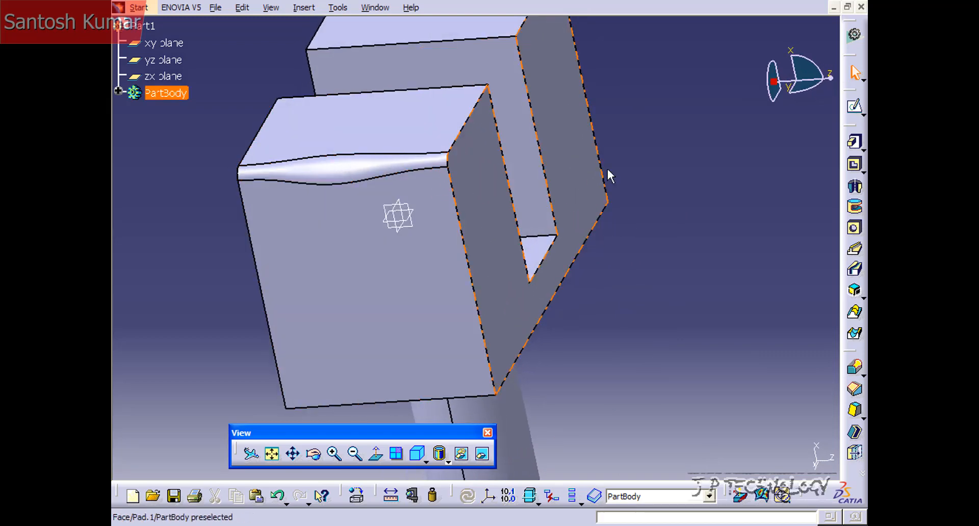
{"action": "middle_click_drag", "start_coordinate": [696, 182], "coordinate": [484, 262]}
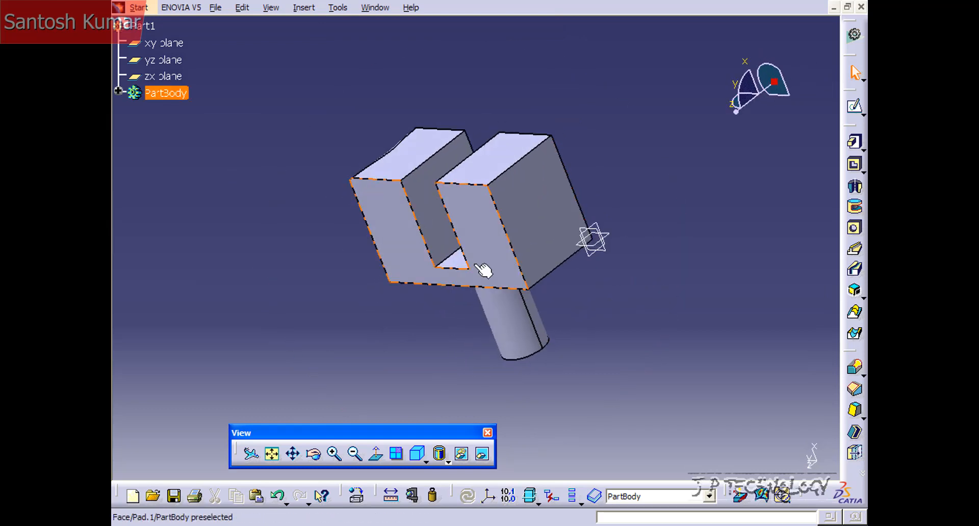
{"action": "left_click", "coordinate": [515, 164]}
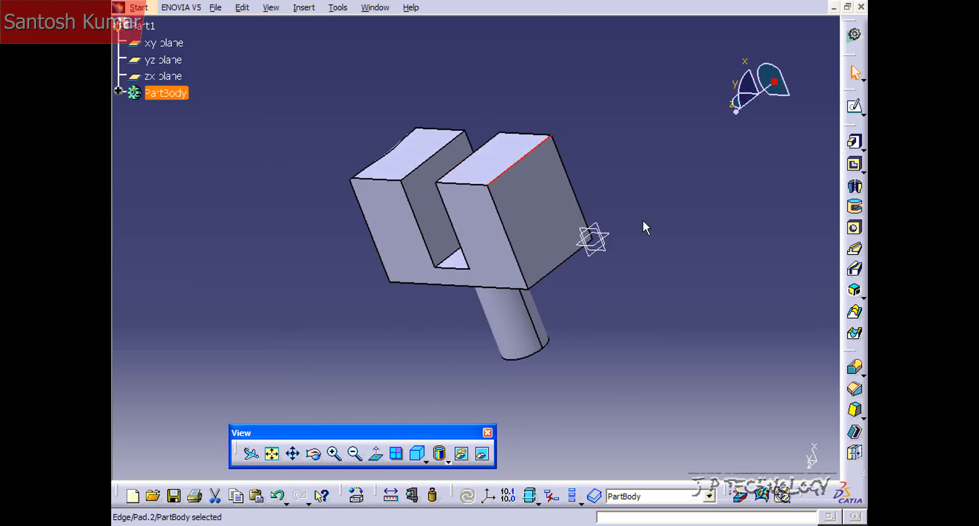
{"action": "left_click", "coordinate": [854, 367]}
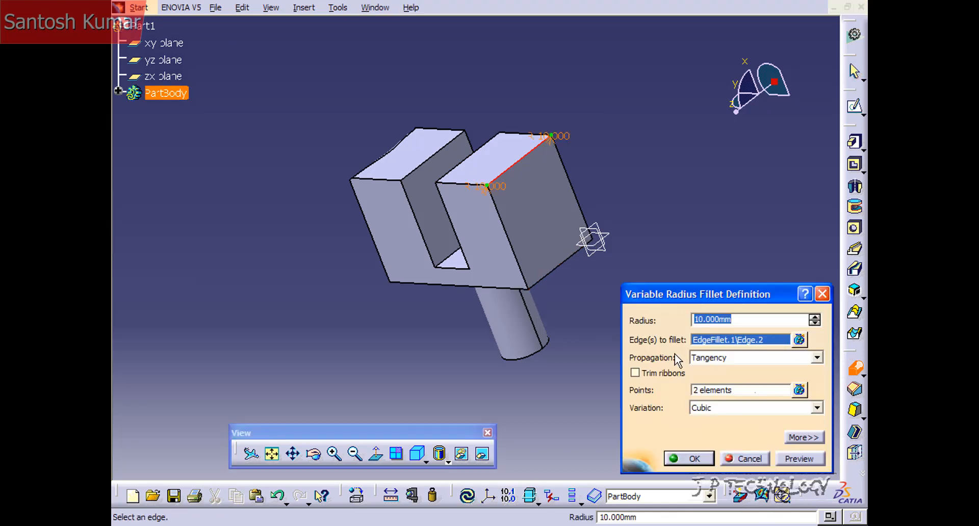
{"action": "left_click", "coordinate": [706, 392]}
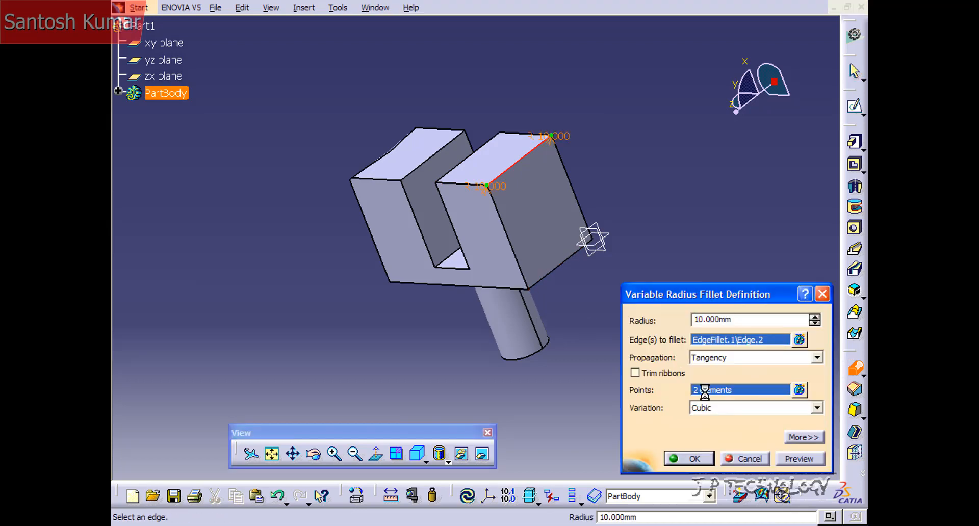
{"action": "left_click", "coordinate": [520, 162]}
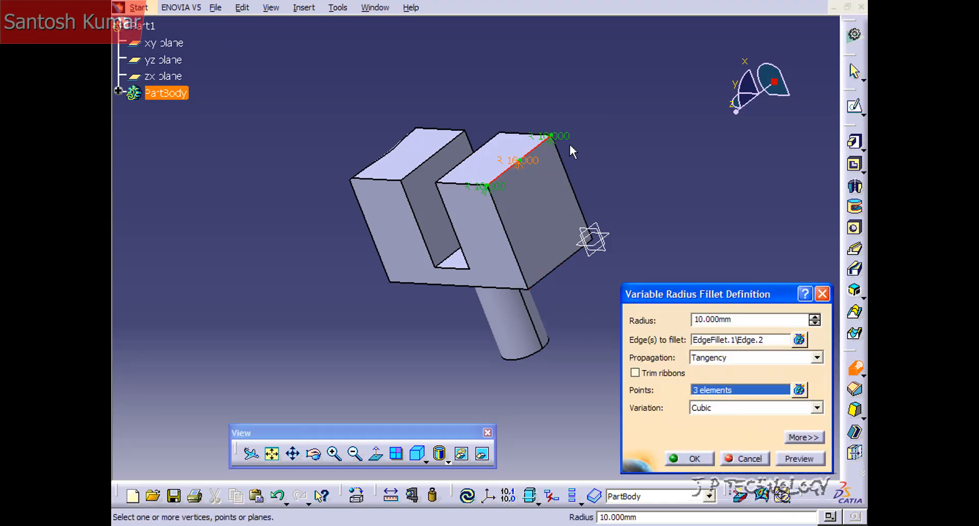
Step: Set the radius at the middle point of the opposite arm's edge to 20 mm
{"action": "double_click", "coordinate": [525, 160]}
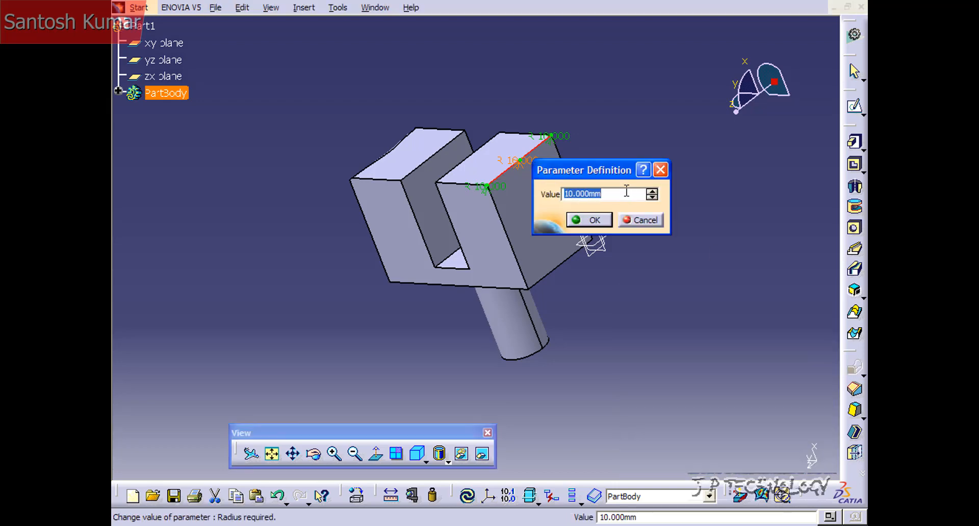
{"action": "type", "text": "20"}
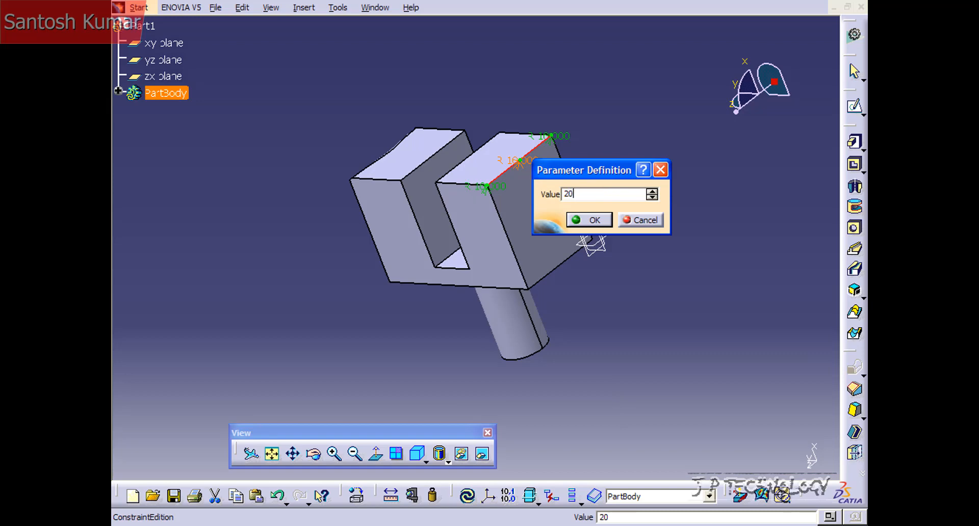
{"action": "left_click", "coordinate": [589, 219]}
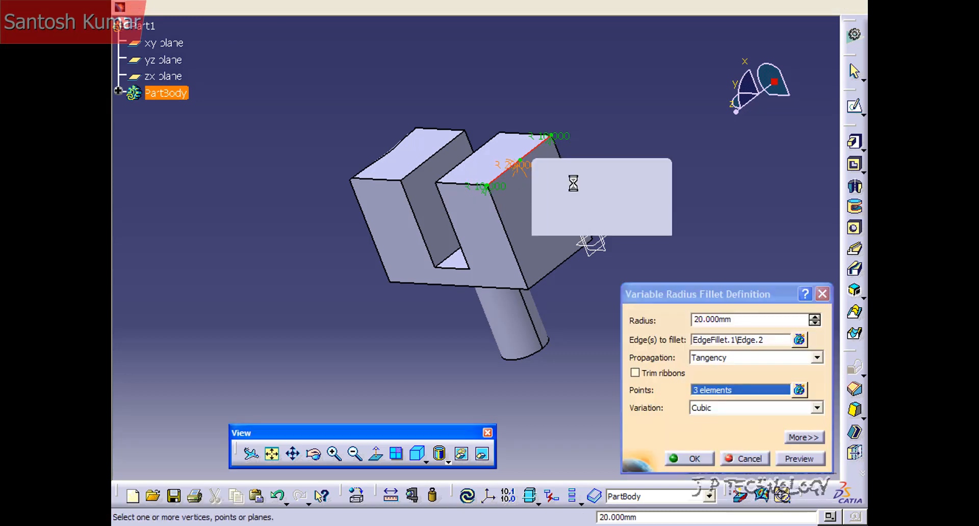
Step: Set the radius at both ends of the edge to 5 mm and create the variable fillet
{"action": "double_click", "coordinate": [560, 135]}
{"action": "type", "text": "5"}
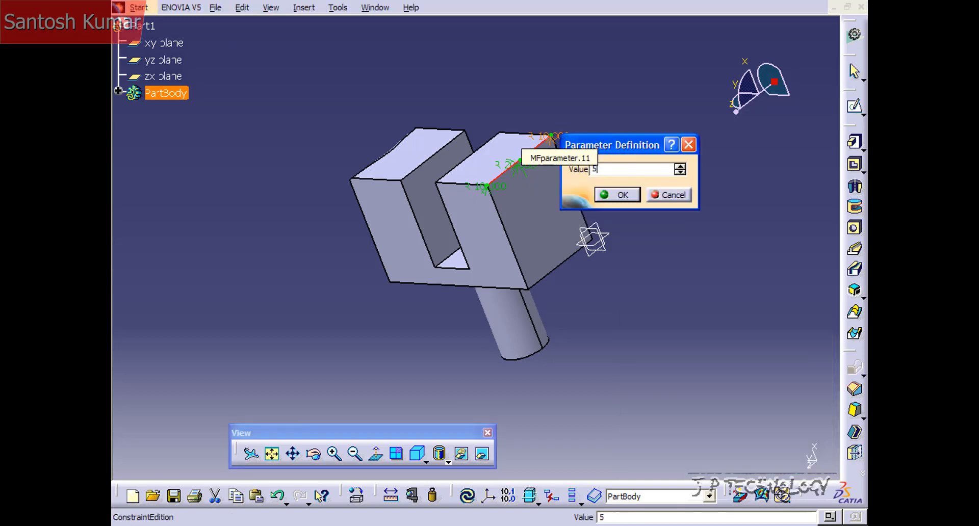
{"action": "left_click", "coordinate": [618, 194]}
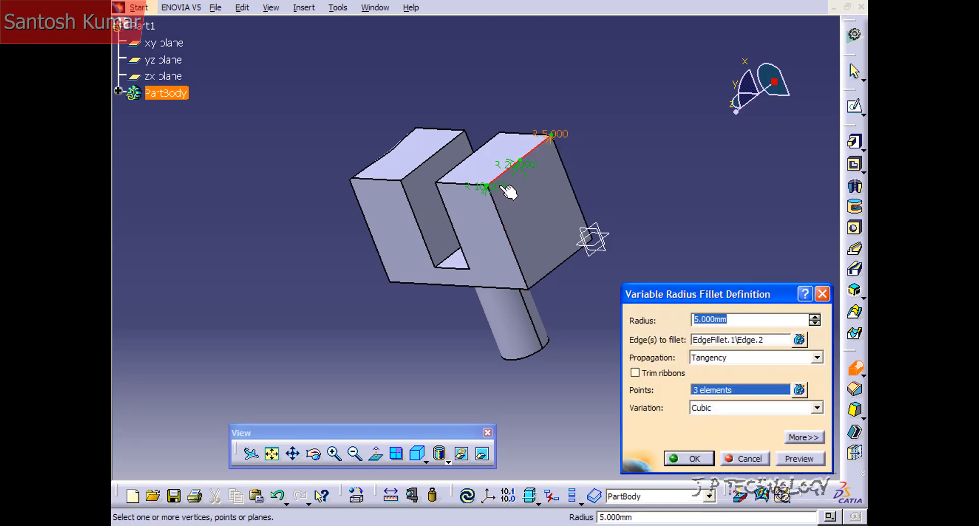
{"action": "double_click", "coordinate": [493, 185]}
{"action": "type", "text": "5"}
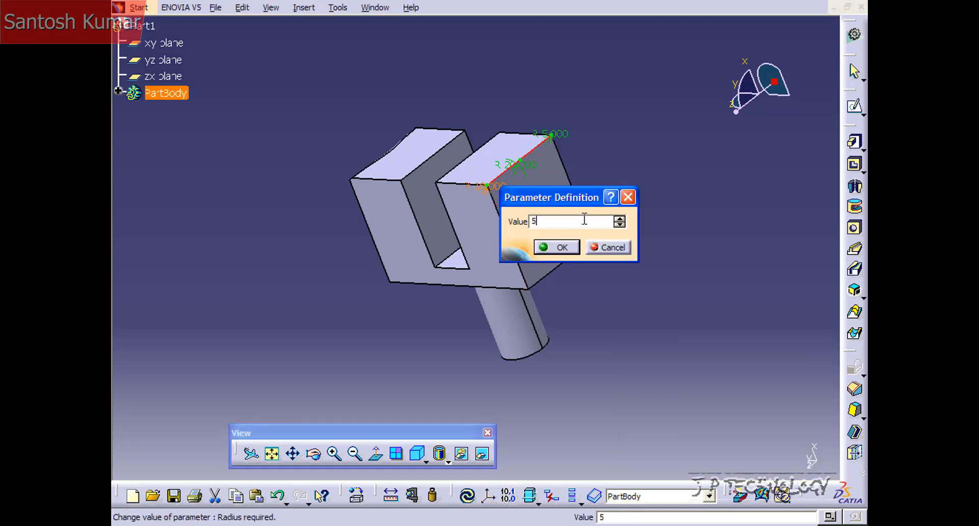
{"action": "key", "text": "Return"}
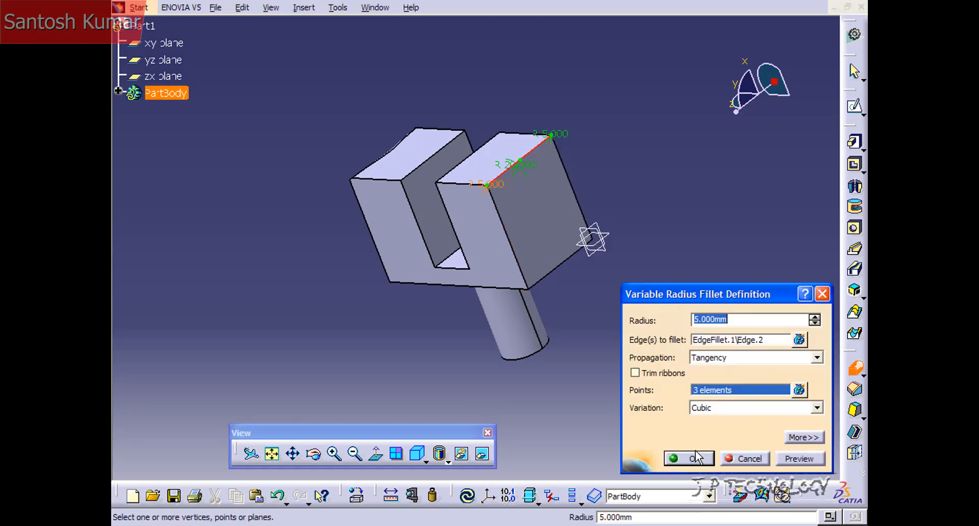
{"action": "left_click", "coordinate": [697, 457]}
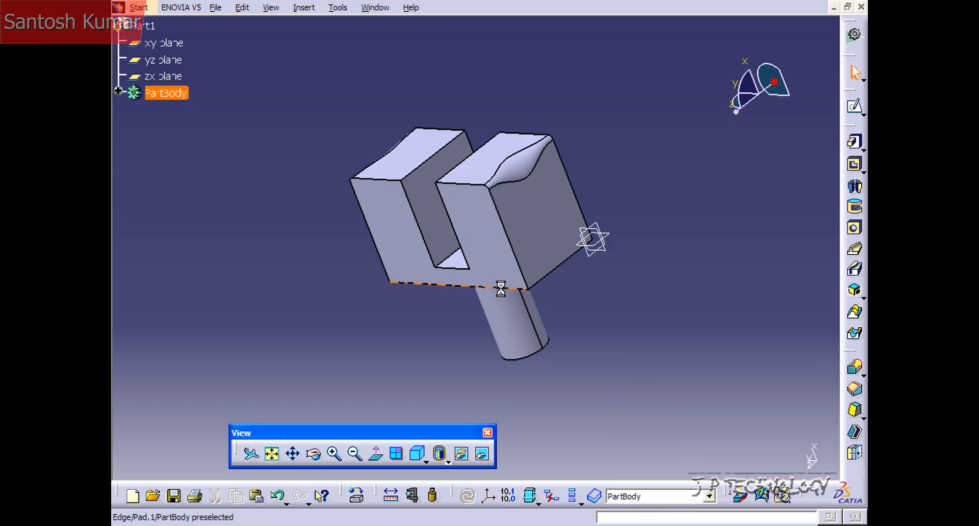
{"action": "middle_click_drag", "start_coordinate": [499, 287], "coordinate": [543, 181]}
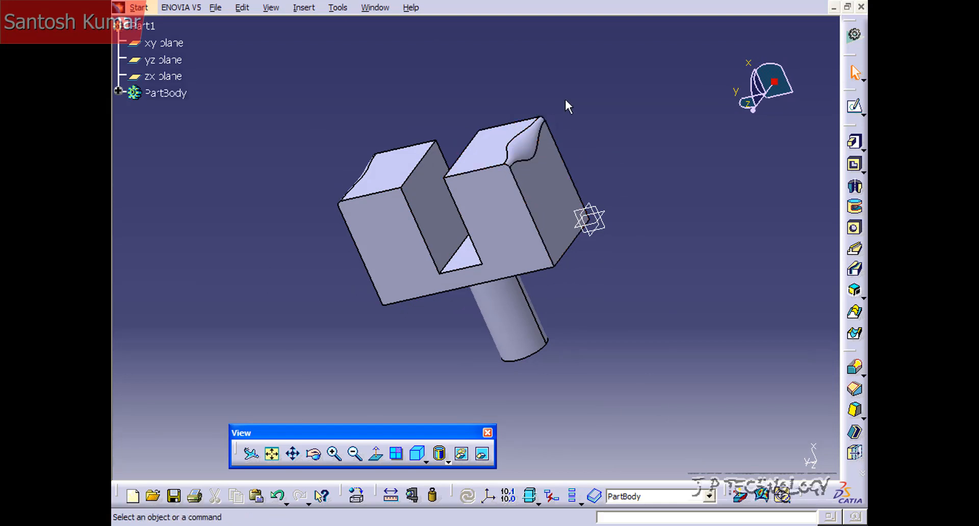
{"action": "middle_click_drag", "start_coordinate": [516, 205], "coordinate": [613, 174]}
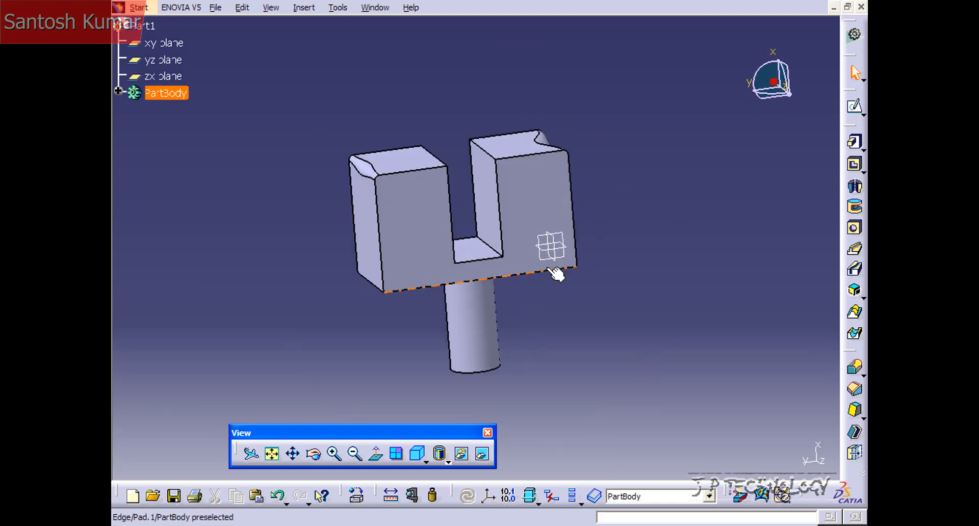
Step: Start a variable radius fillet on one arm's slot-side edge running toward the slot base and add three radius points along it
{"action": "middle_click_drag", "start_coordinate": [557, 274], "coordinate": [446, 96]}
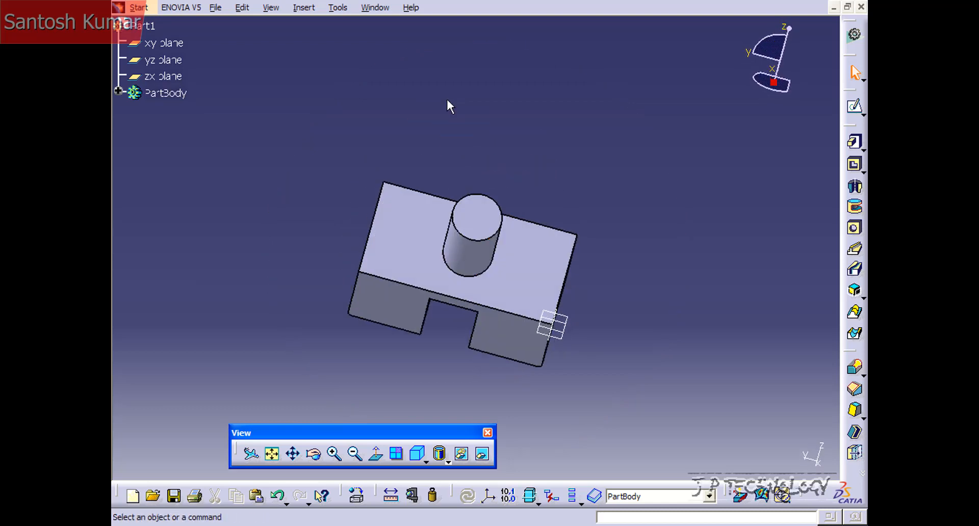
{"action": "middle_click_drag", "start_coordinate": [452, 345], "coordinate": [665, 242]}
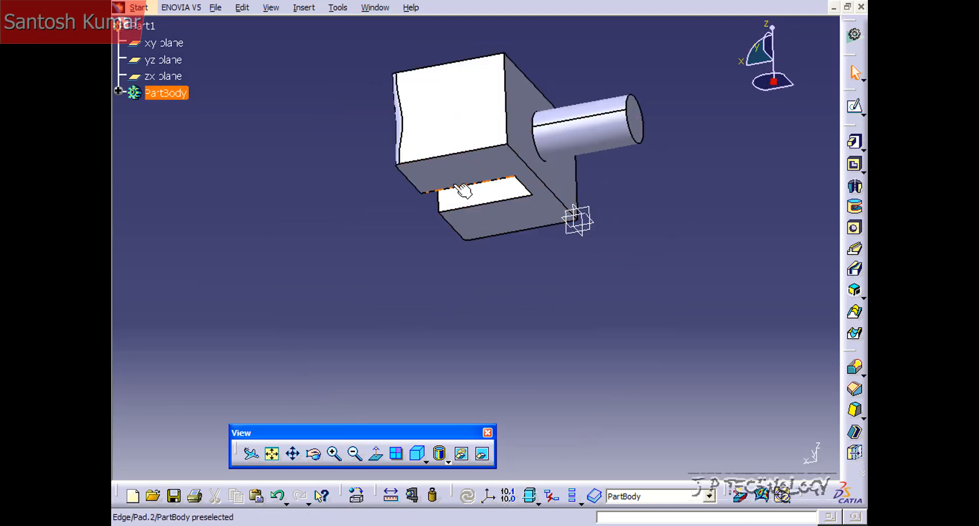
{"action": "middle_click_drag", "start_coordinate": [462, 197], "coordinate": [473, 361]}
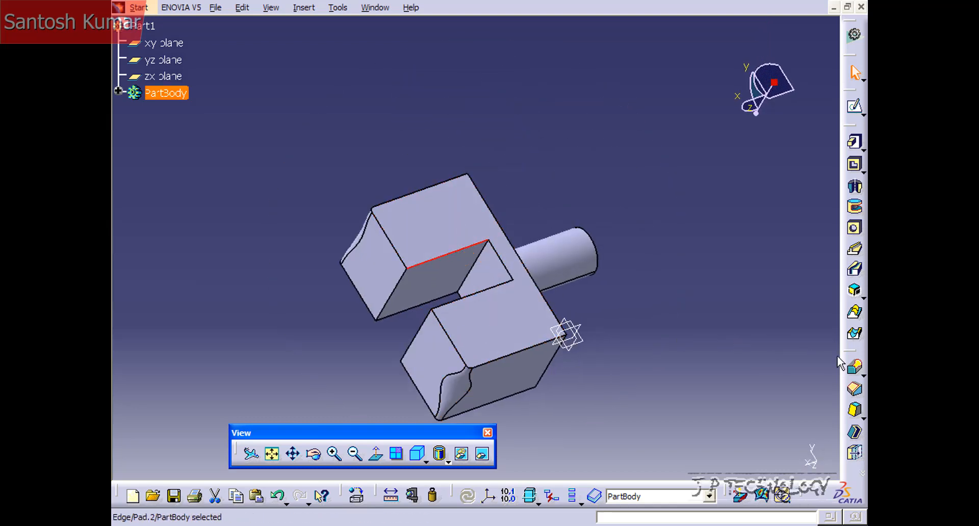
{"action": "left_click", "coordinate": [854, 367]}
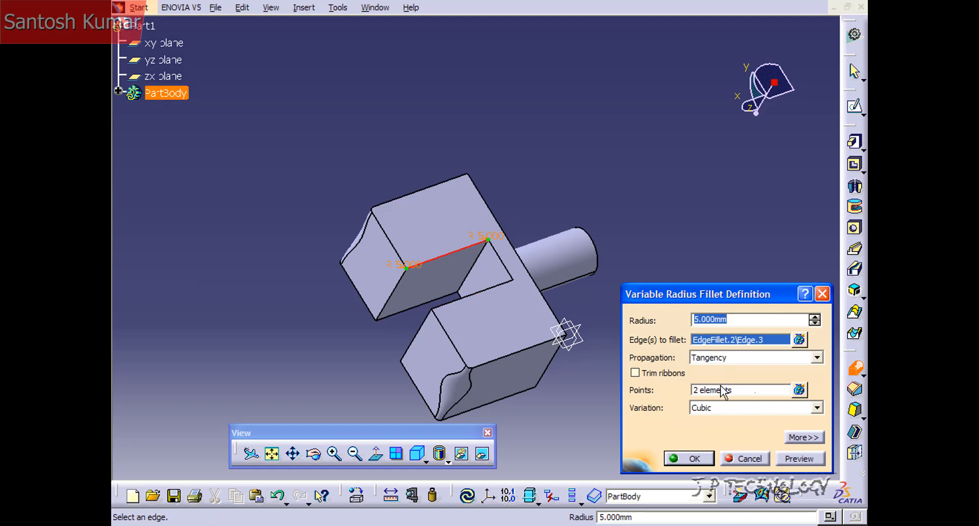
{"action": "left_click", "coordinate": [723, 391]}
{"action": "left_click", "coordinate": [426, 263]}
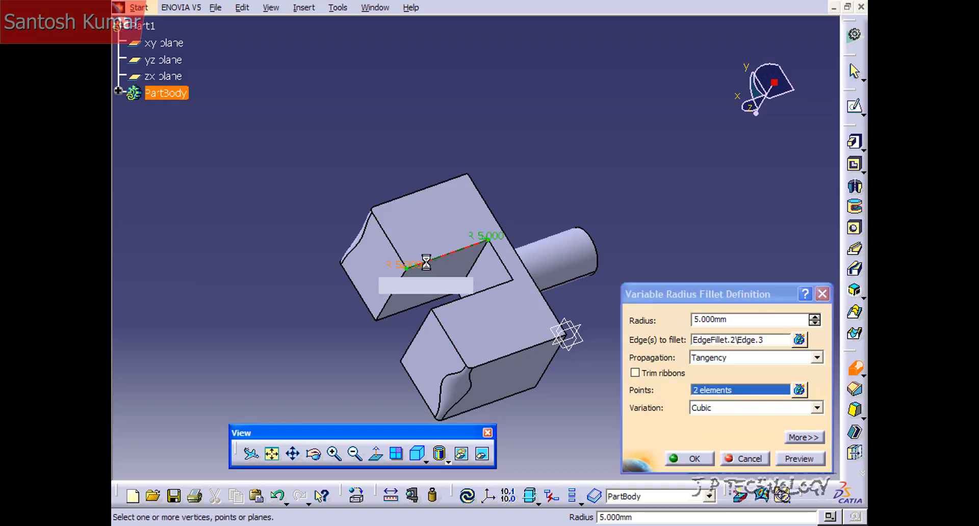
{"action": "left_click", "coordinate": [449, 253]}
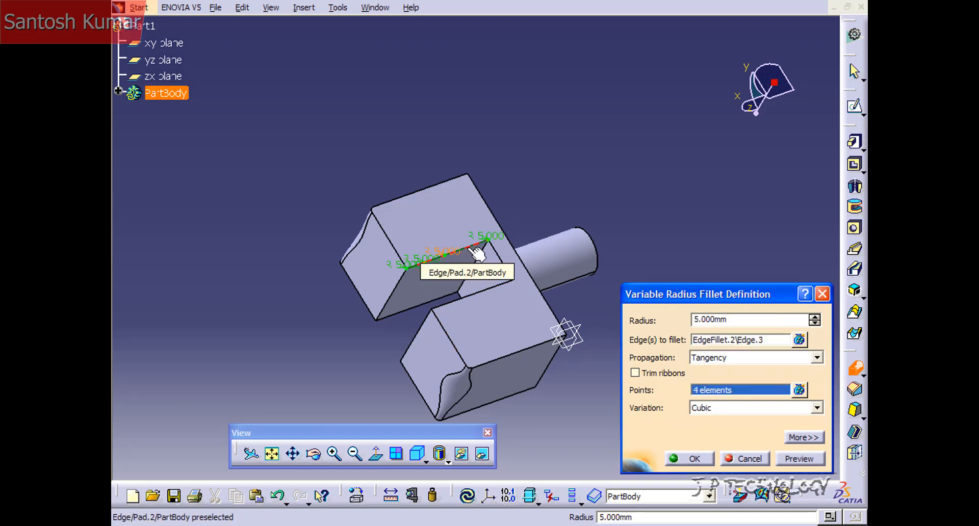
{"action": "left_click", "coordinate": [472, 246]}
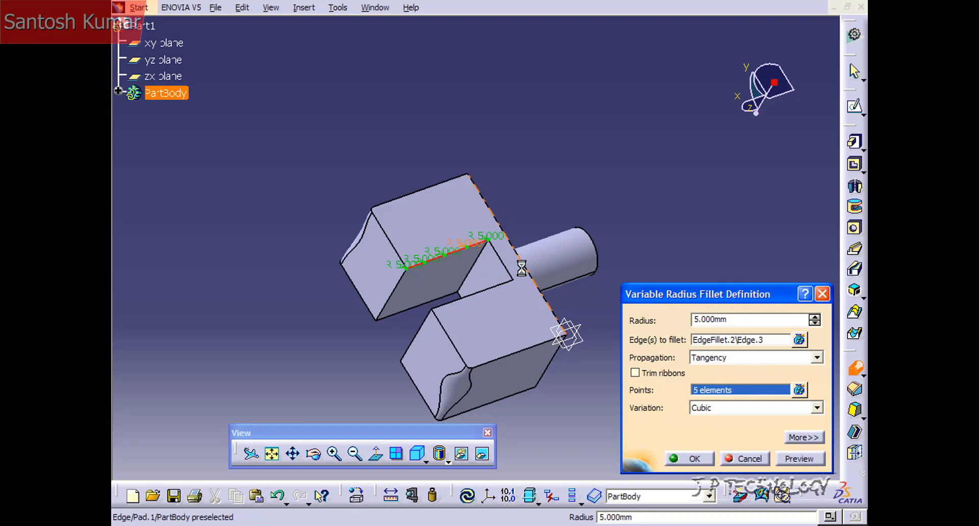
Step: Set the radius at the added point nearest the slot base to 10 mm and at the middle point to 2 mm
{"action": "middle_click_drag", "start_coordinate": [571, 194], "coordinate": [449, 165]}
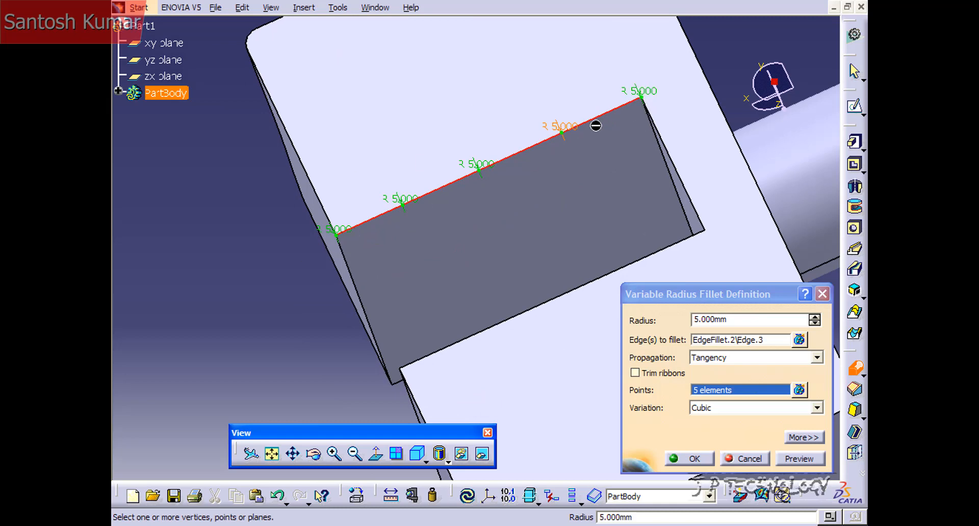
{"action": "double_click", "coordinate": [568, 126]}
{"action": "type", "text": "10"}
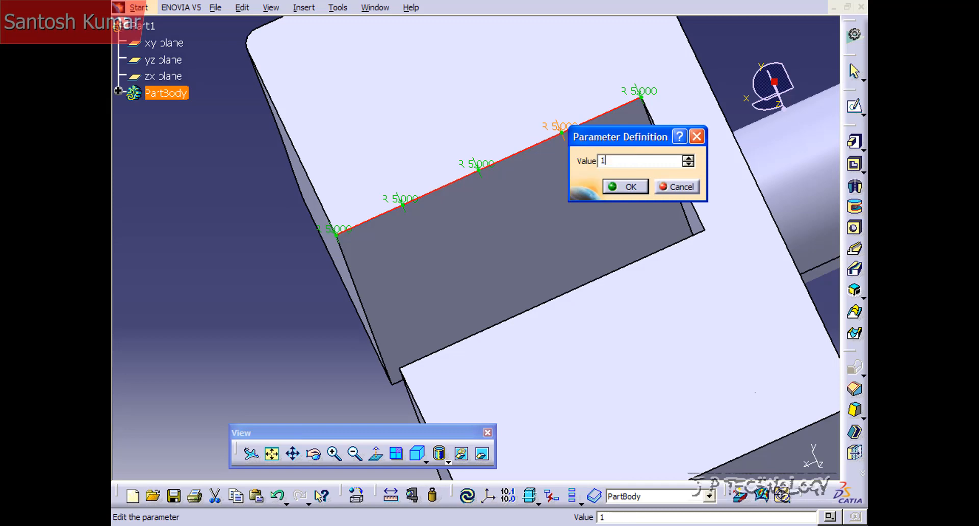
{"action": "left_click", "coordinate": [632, 186]}
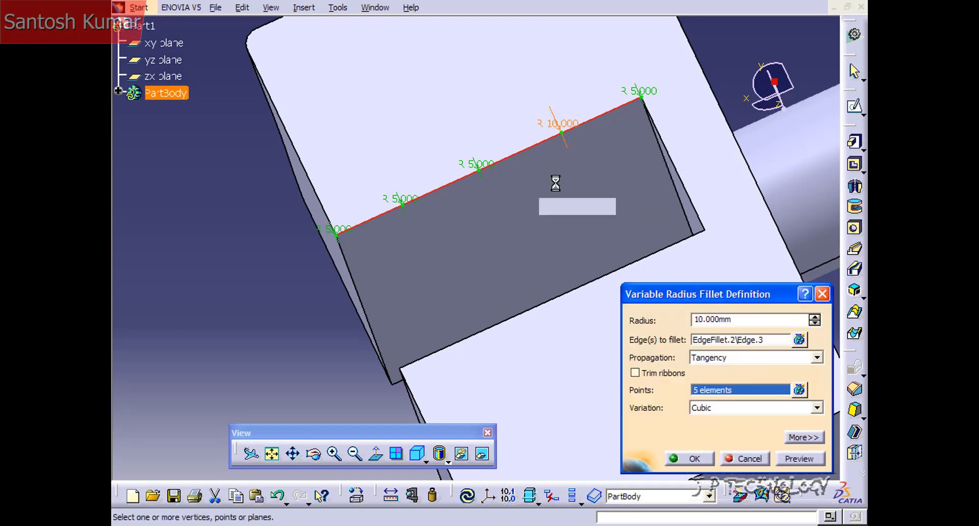
{"action": "double_click", "coordinate": [478, 163]}
{"action": "type", "text": "2"}
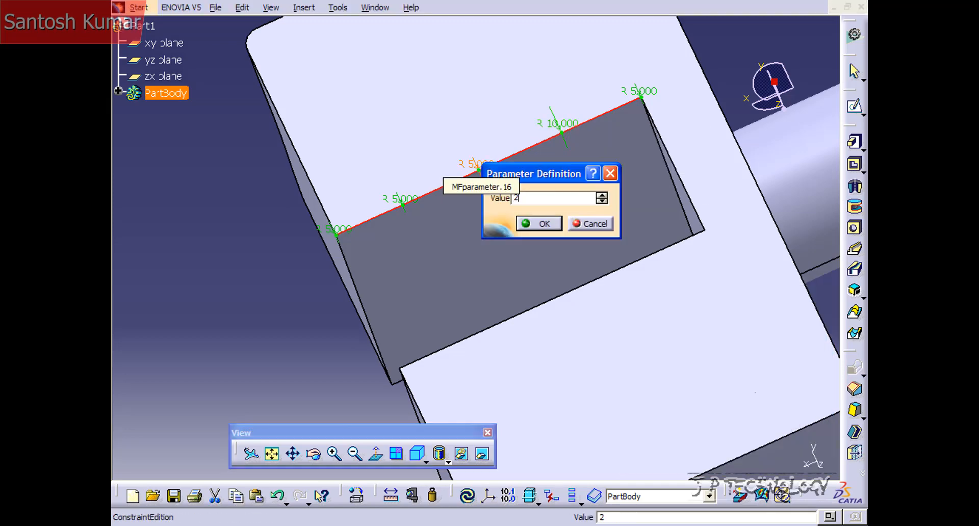
{"action": "left_click", "coordinate": [539, 223]}
Step: Set the radius at the added point nearest the arm's free end to 20 mm and create the variable fillet
{"action": "double_click", "coordinate": [403, 199]}
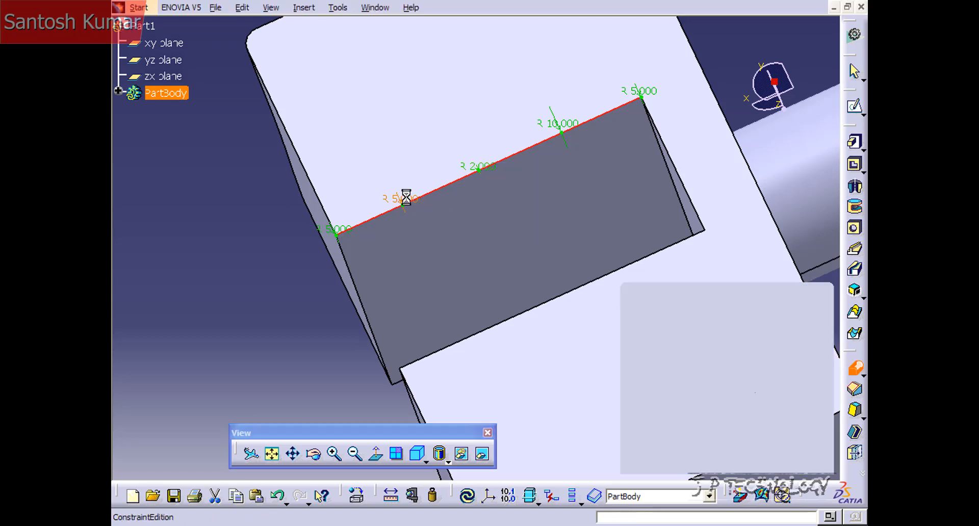
{"action": "type", "text": "20"}
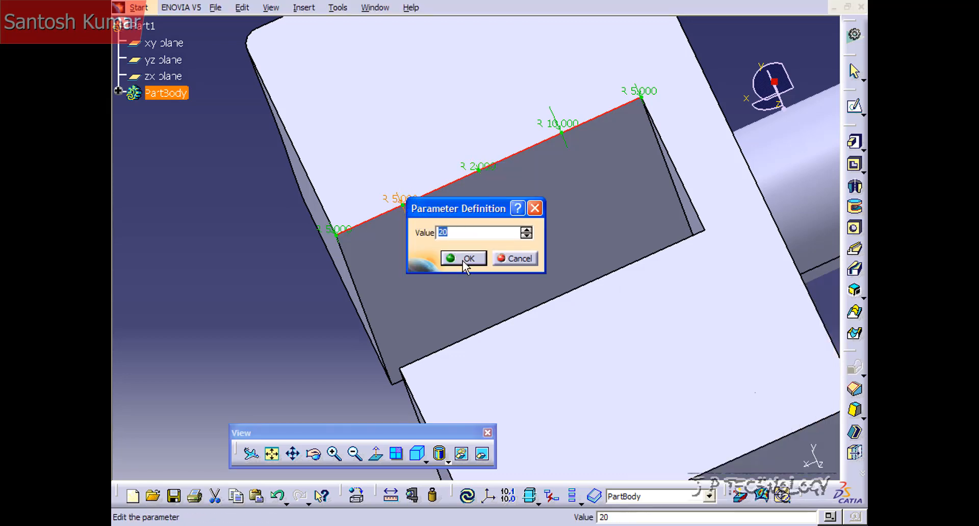
{"action": "left_click", "coordinate": [463, 258]}
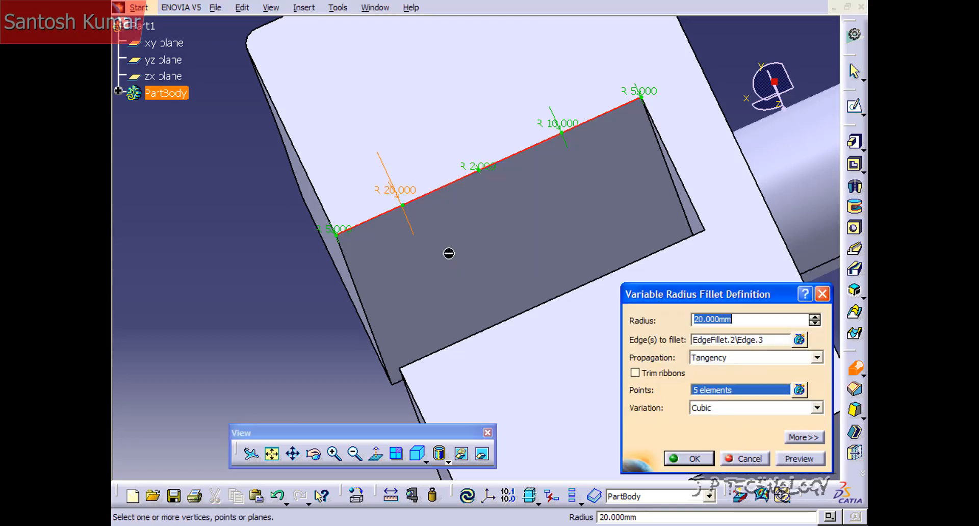
{"action": "left_click", "coordinate": [693, 458]}
{"action": "middle_click_drag", "start_coordinate": [283, 259], "coordinate": [372, 182]}
{"action": "middle_click_drag", "start_coordinate": [363, 274], "coordinate": [410, 283]}
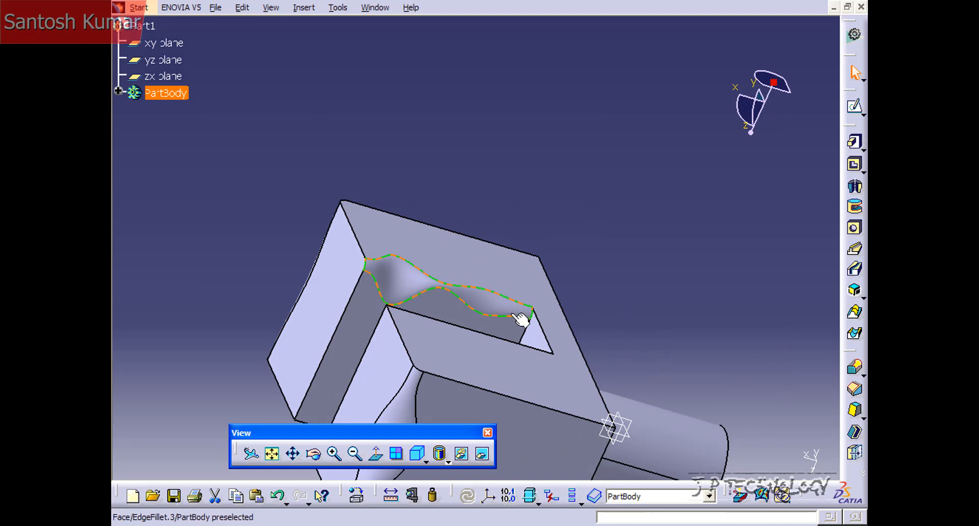
Step: Start a variable radius fillet on the inner upper edge of one arm and add a 20 mm radius point at its middle
{"action": "middle_click_drag", "start_coordinate": [597, 274], "coordinate": [628, 244]}
{"action": "middle_click_drag", "start_coordinate": [597, 329], "coordinate": [665, 237]}
{"action": "left_click", "coordinate": [651, 236]}
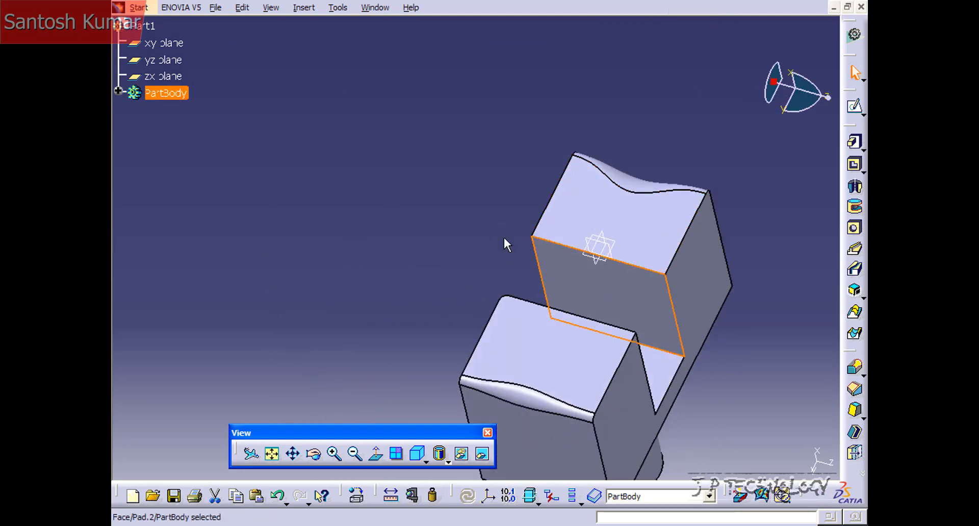
{"action": "middle_click_drag", "start_coordinate": [506, 240], "coordinate": [586, 225]}
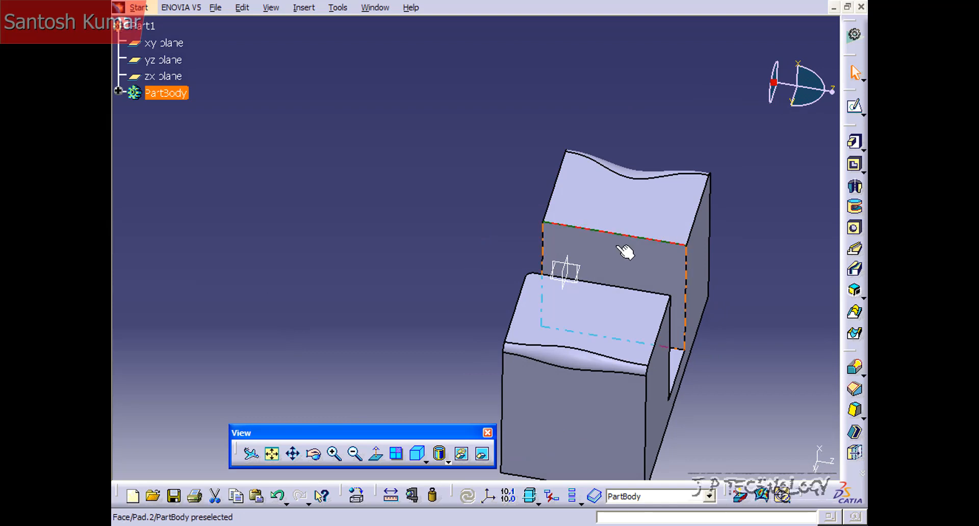
{"action": "left_click", "coordinate": [682, 245]}
{"action": "middle_click_drag", "start_coordinate": [626, 284], "coordinate": [612, 203]}
{"action": "middle_click_drag", "start_coordinate": [563, 203], "coordinate": [349, 184]}
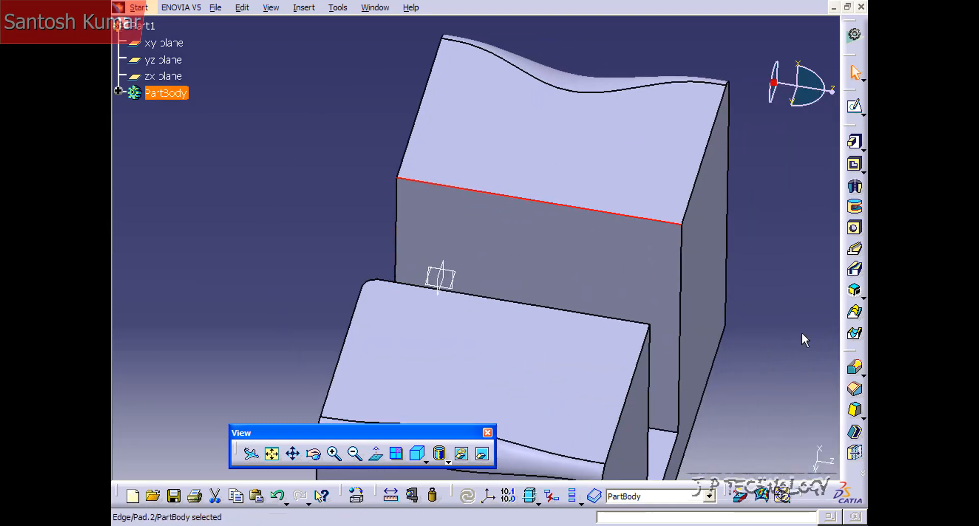
{"action": "left_click", "coordinate": [855, 367]}
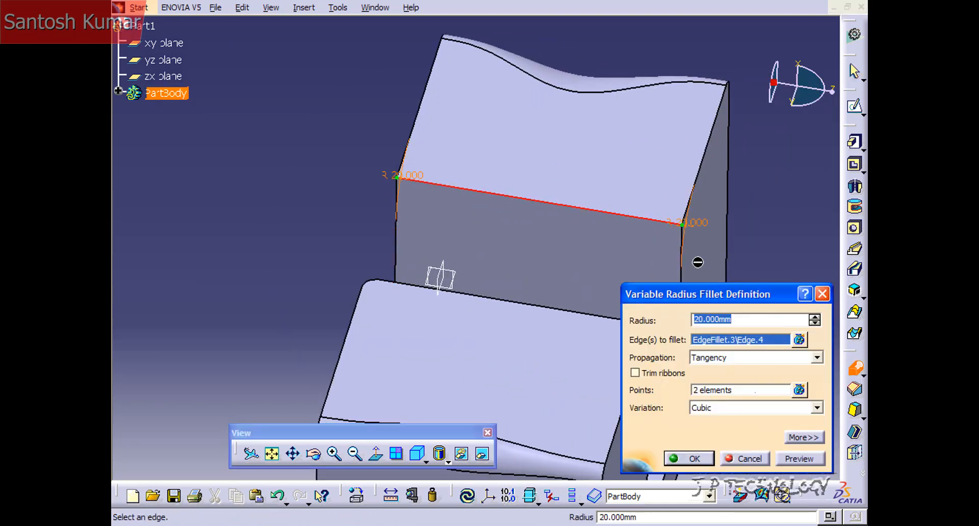
{"action": "left_click", "coordinate": [739, 391]}
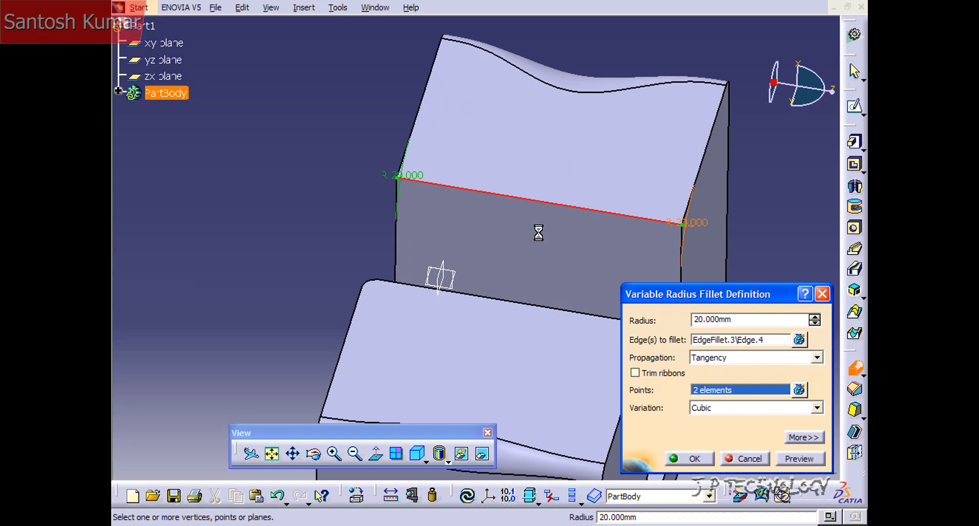
{"action": "left_click", "coordinate": [536, 202]}
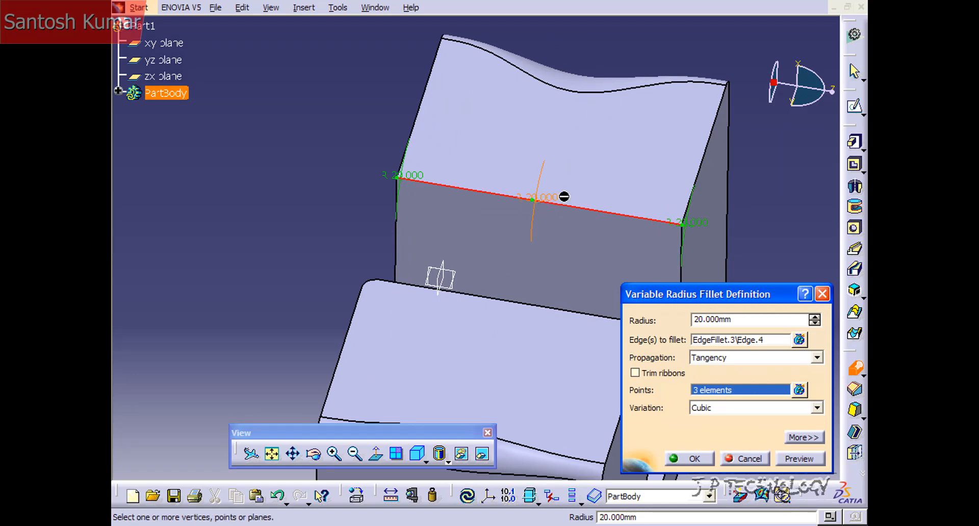
Step: Set the radius at both ends of the inner upper edge to 0 mm and create the variable fillet
{"action": "double_click", "coordinate": [701, 220]}
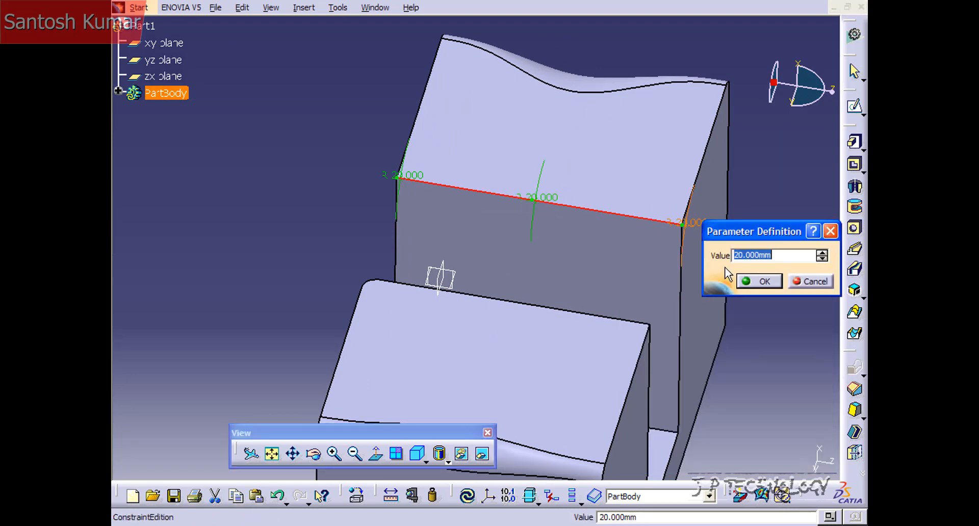
{"action": "type", "text": "0"}
{"action": "left_click", "coordinate": [754, 282]}
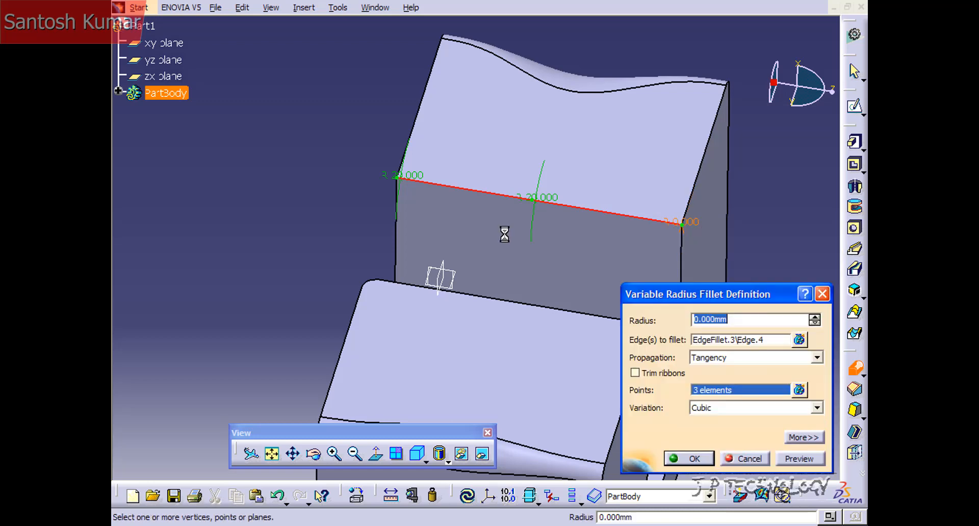
{"action": "double_click", "coordinate": [409, 190]}
{"action": "type", "text": "0"}
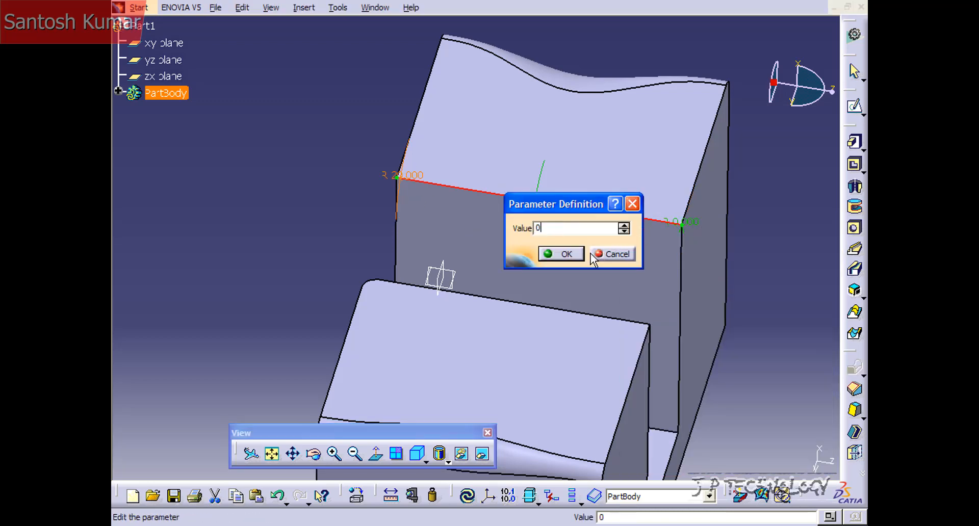
{"action": "left_click", "coordinate": [569, 255]}
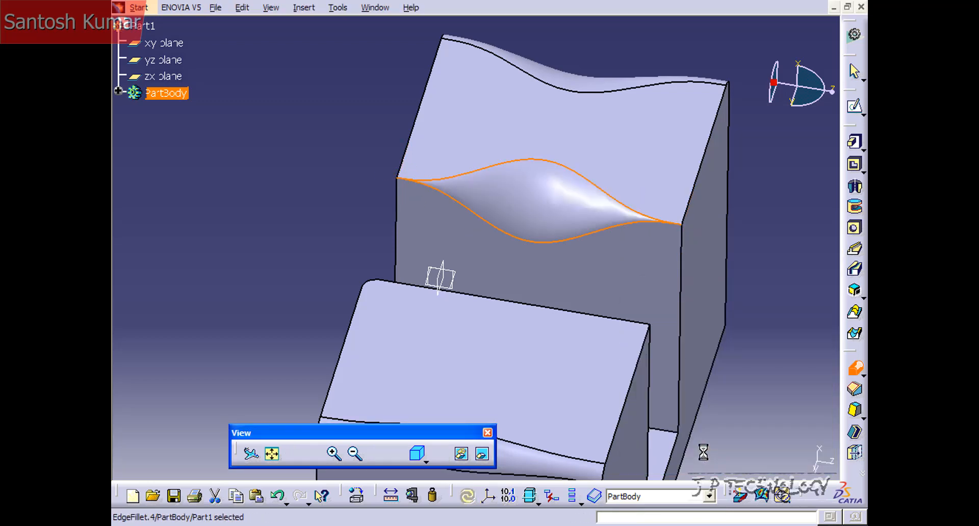
{"action": "left_click", "coordinate": [706, 458]}
{"action": "middle_click_drag", "start_coordinate": [345, 214], "coordinate": [402, 136]}
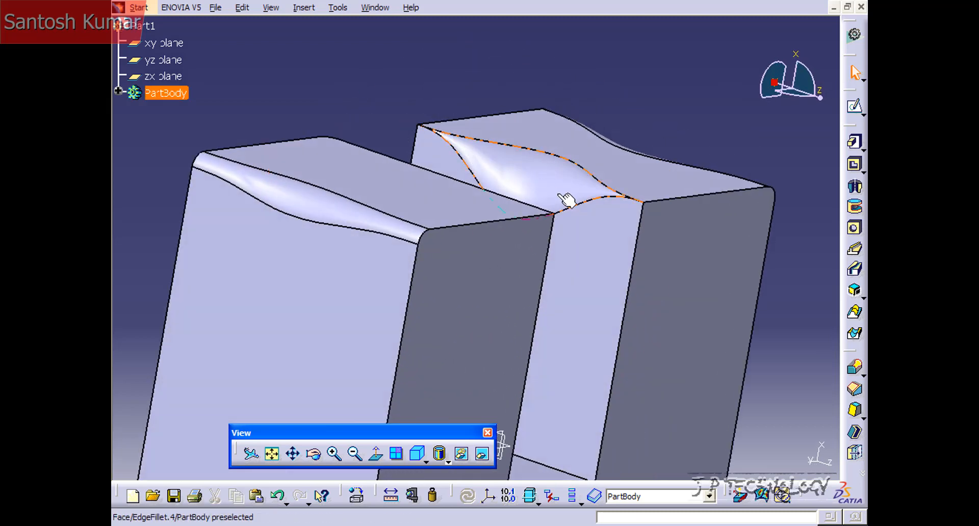
{"action": "middle_click_drag", "start_coordinate": [568, 201], "coordinate": [553, 260]}
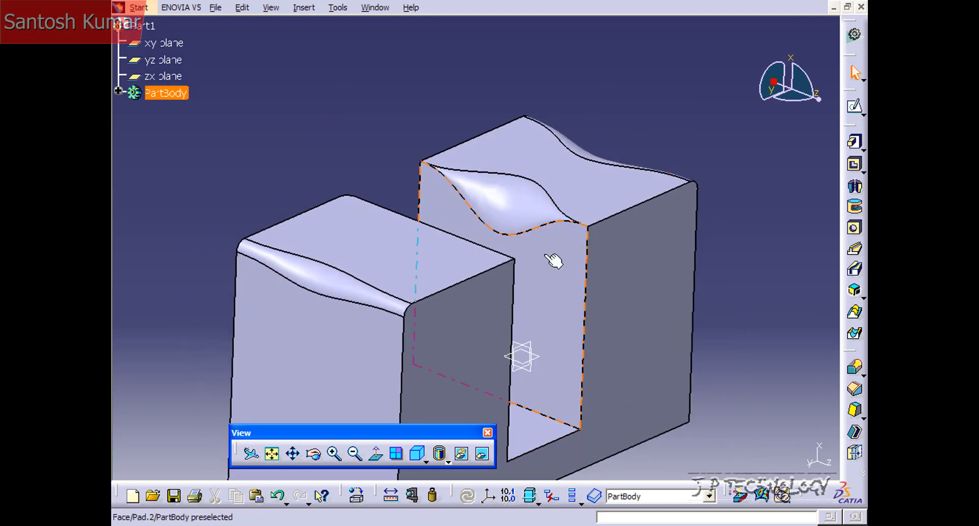